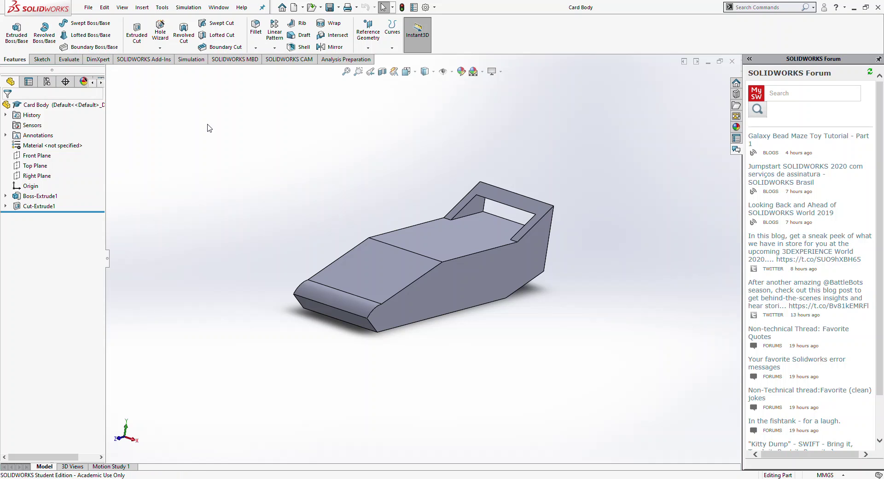
{"action": "mouse_move", "coordinate": [336, 258]}
{"action": "middle_mouse_down"}
{"action": "mouse_move", "coordinate": [300, 290]}
{"action": "mouse_move", "coordinate": [301, 267]}
{"action": "mouse_move", "coordinate": [321, 266]}
{"action": "middle_mouse_up"}
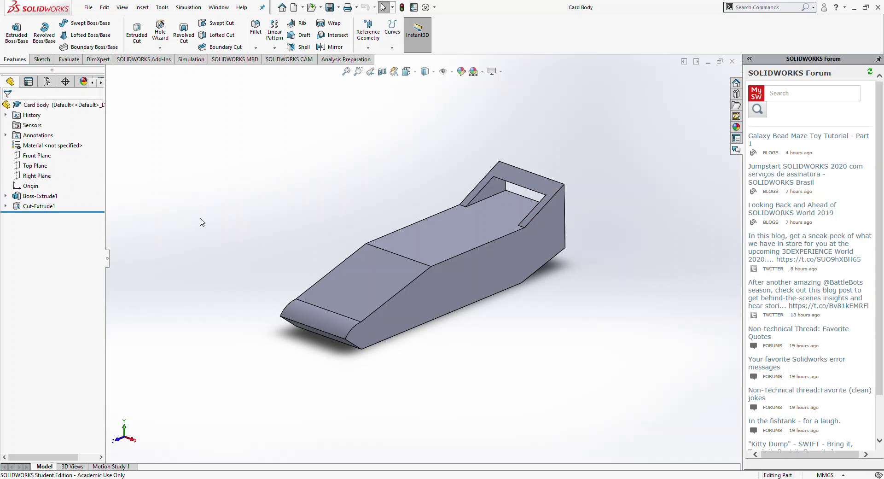
{"action": "mouse_move", "coordinate": [279, 227]}
{"action": "middle_mouse_down"}
{"action": "mouse_move", "coordinate": [298, 236]}
{"action": "mouse_move", "coordinate": [293, 230]}
{"action": "middle_mouse_up"}
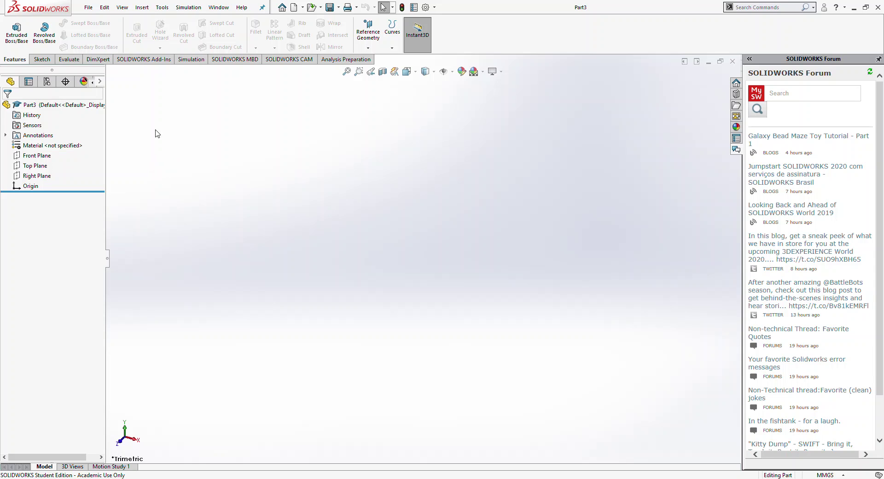
- Start a new sketch on the Front Plane of the empty part
{"action": "left_click", "coordinate": [41, 59]}
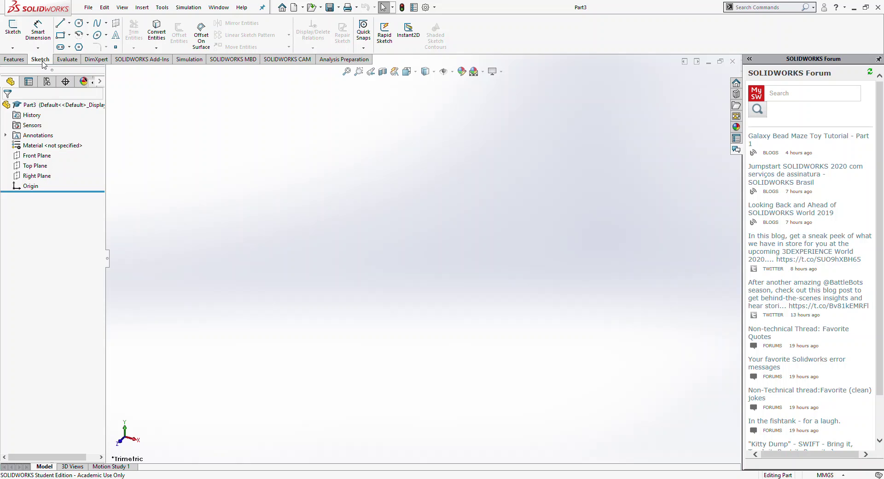
{"action": "left_click", "coordinate": [12, 28]}
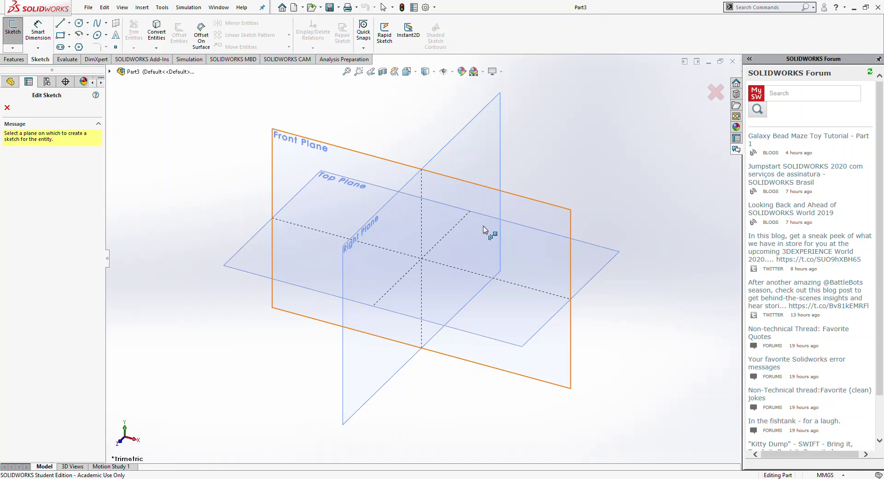
{"action": "left_click", "coordinate": [482, 226]}
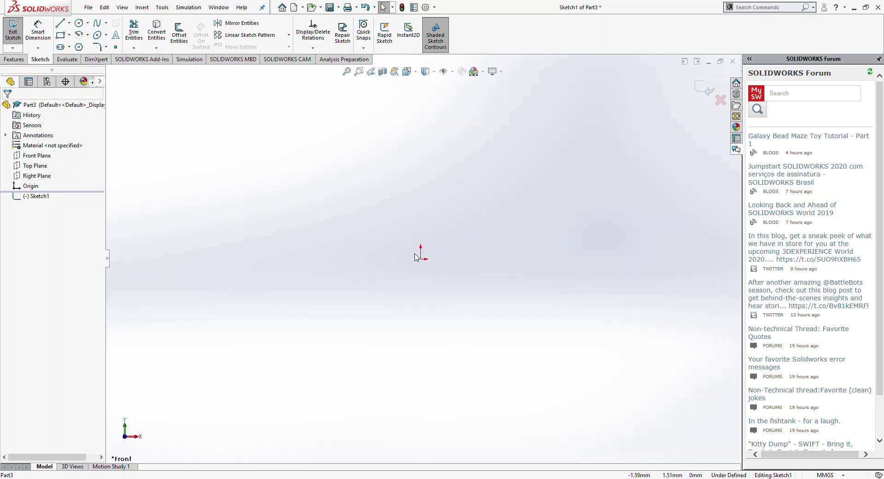
- Draw a closed seven-line profile from the origin, about 23.5 mm tall and 7.7 mm wide at the base, with a recessed, slanted-end side opposite the straight edge
{"action": "left_click", "coordinate": [61, 25]}
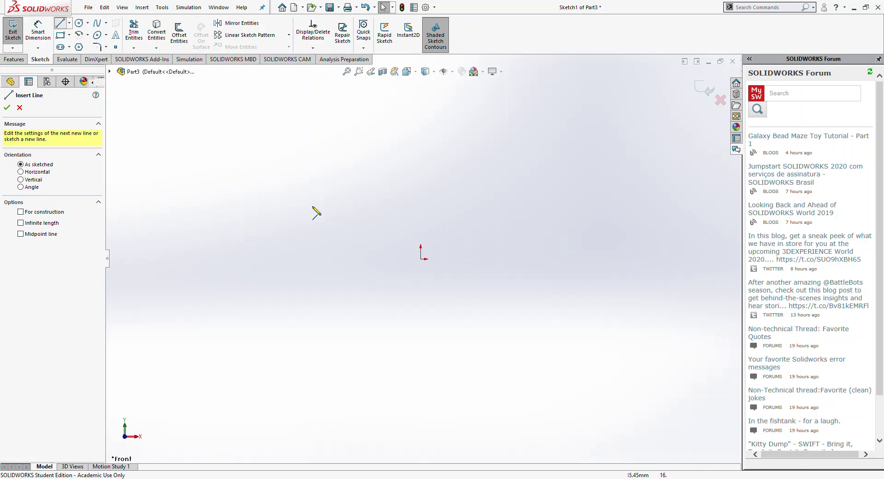
{"action": "left_click", "coordinate": [421, 258]}
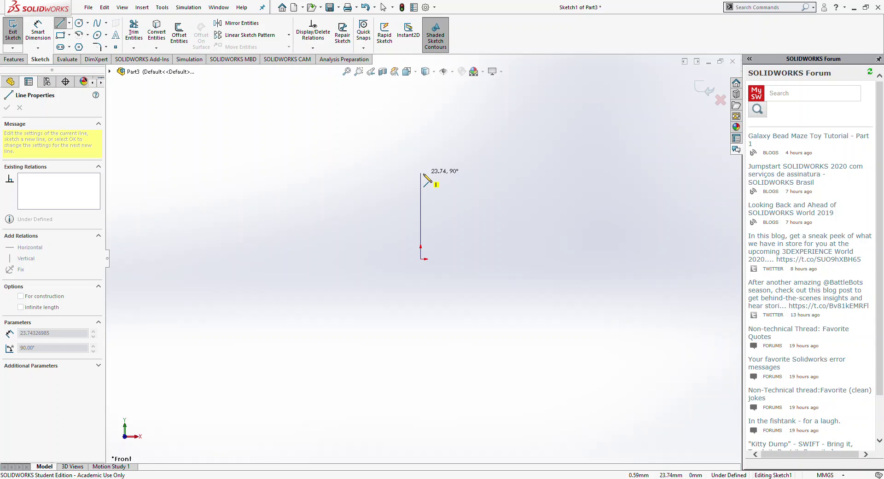
{"action": "left_click", "coordinate": [421, 176]}
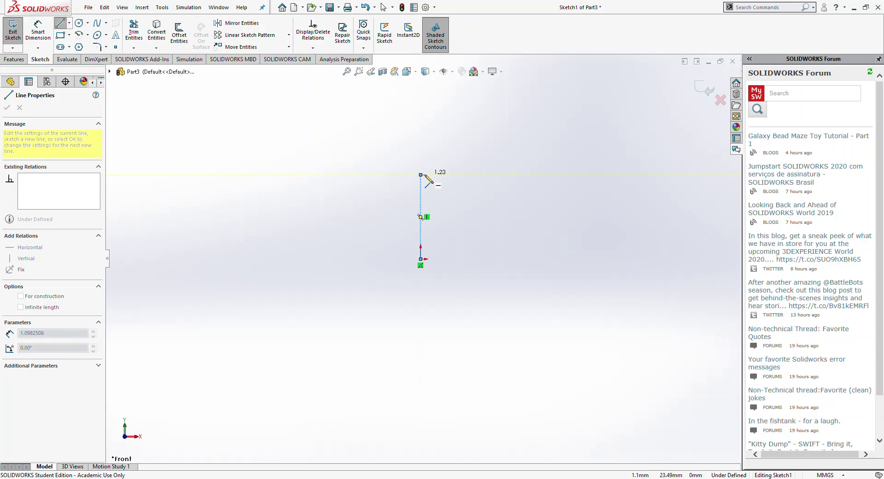
{"action": "left_click", "coordinate": [392, 175]}
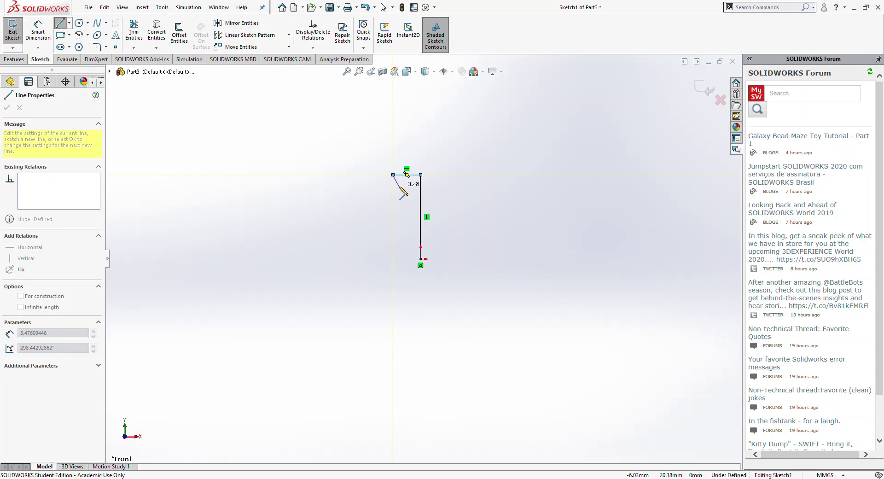
{"action": "left_click", "coordinate": [399, 185]}
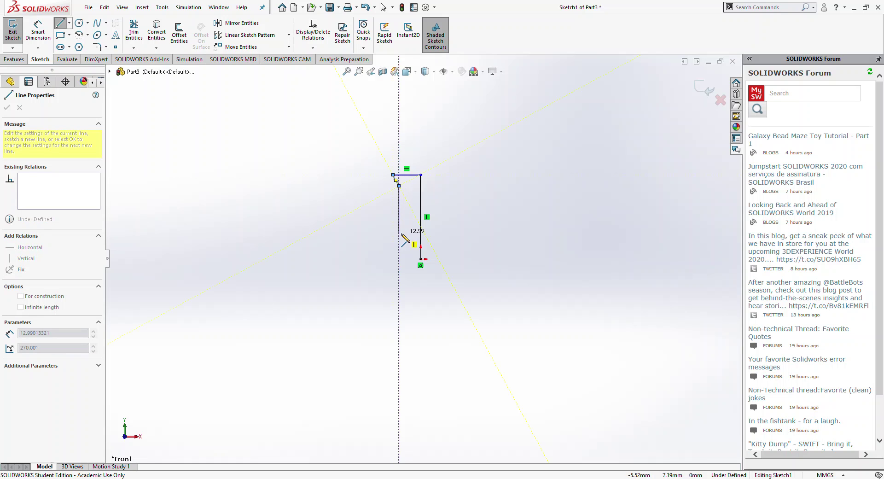
{"action": "left_click", "coordinate": [399, 233]}
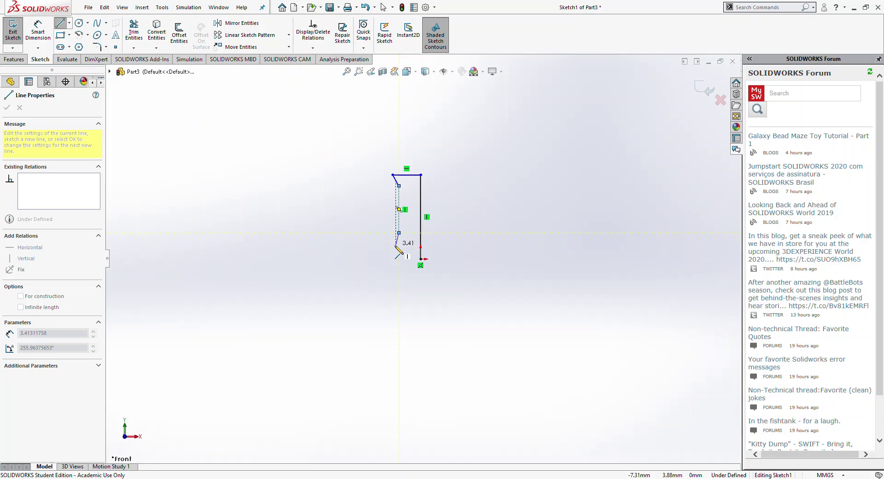
{"action": "left_click", "coordinate": [392, 244]}
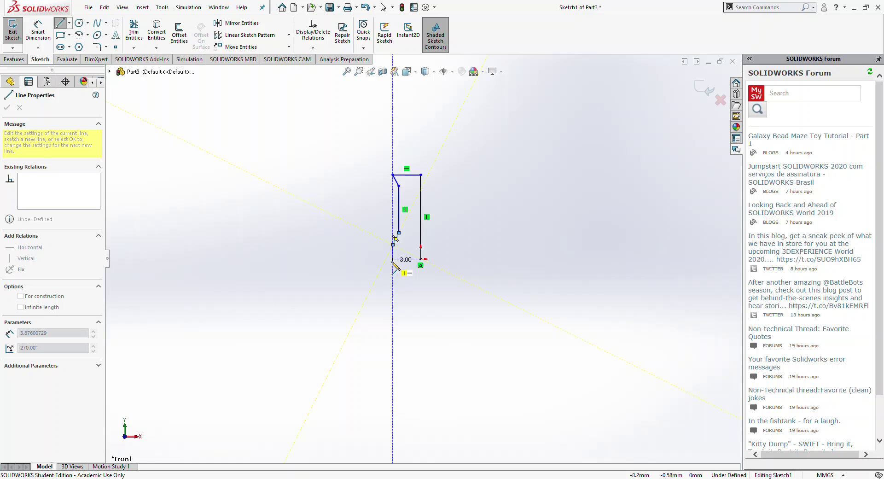
{"action": "left_click", "coordinate": [392, 258]}
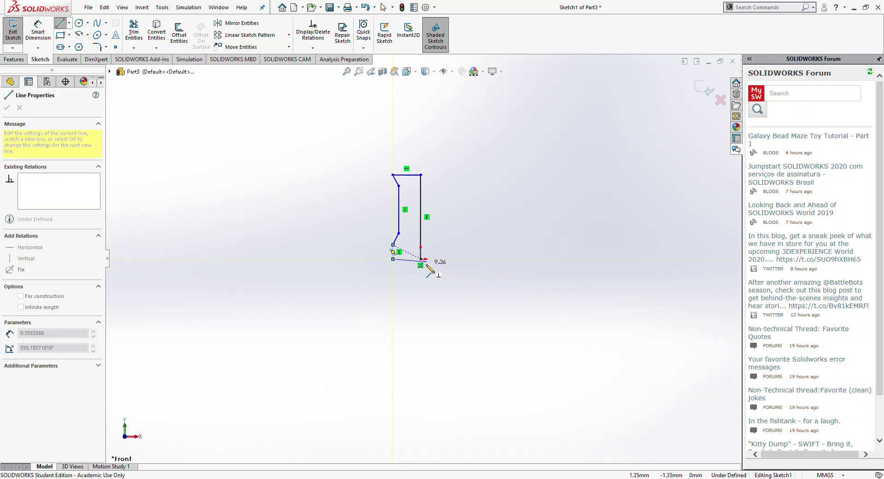
{"action": "left_click", "coordinate": [420, 258]}
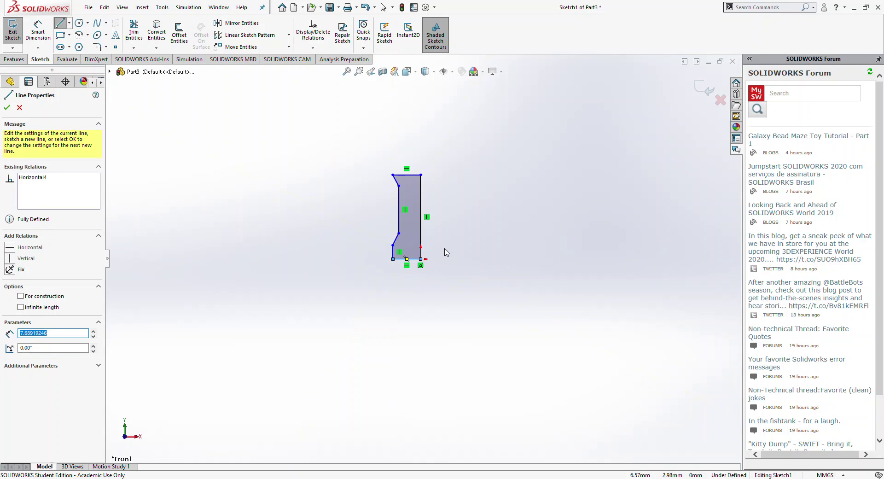
{"action": "scroll", "coordinate": [413, 235], "scroll_direction": "up", "scroll_amount": 3}
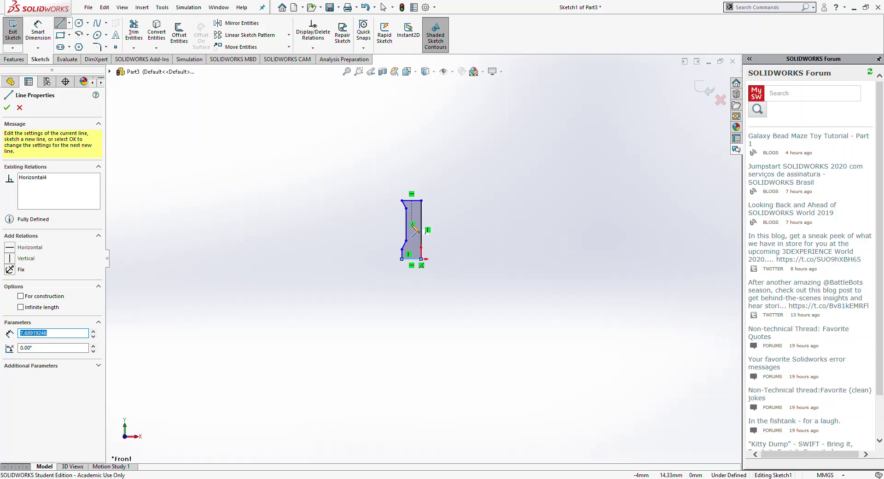
{"action": "scroll", "coordinate": [421, 231], "scroll_direction": "down", "scroll_amount": 5}
{"action": "scroll", "coordinate": [443, 239], "scroll_direction": "down", "scroll_amount": 2}
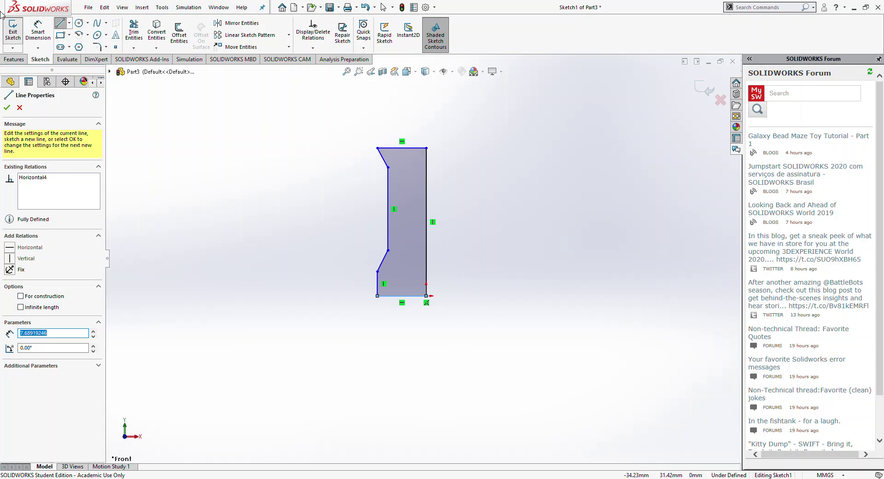
{"action": "left_click", "coordinate": [7, 107]}
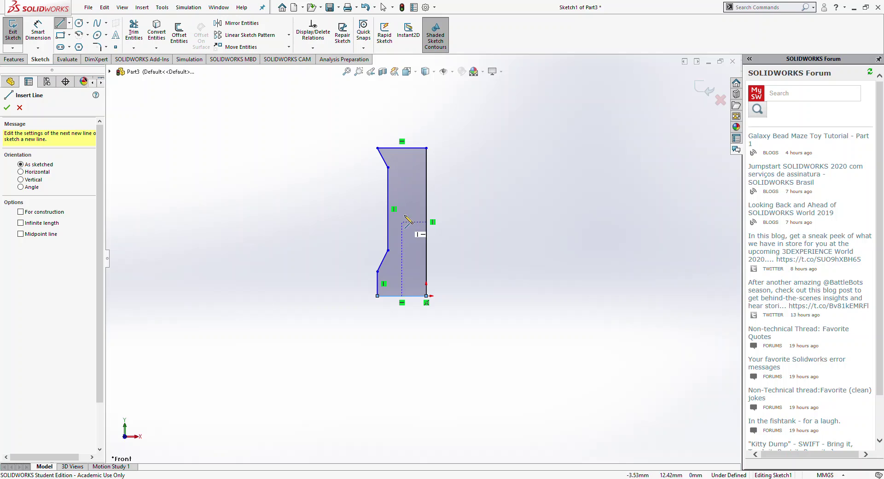
{"action": "scroll", "coordinate": [431, 258], "scroll_direction": "up", "scroll_amount": 1}
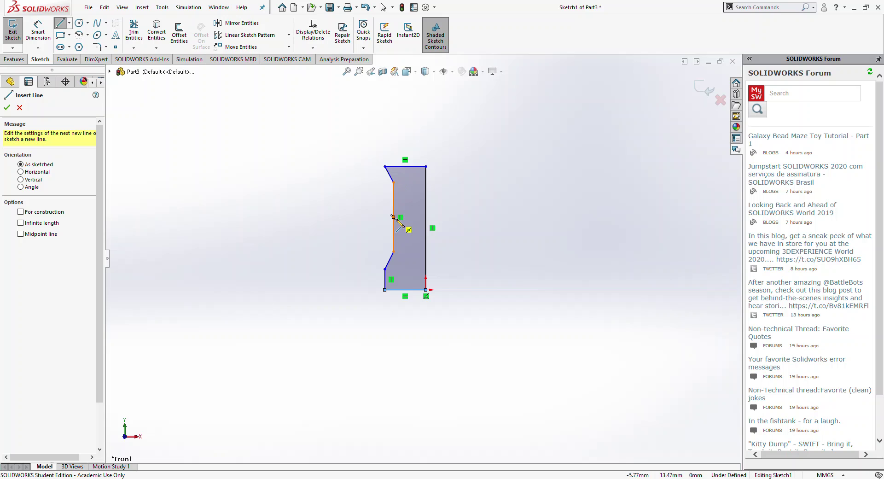
{"action": "left_click", "coordinate": [19, 109]}
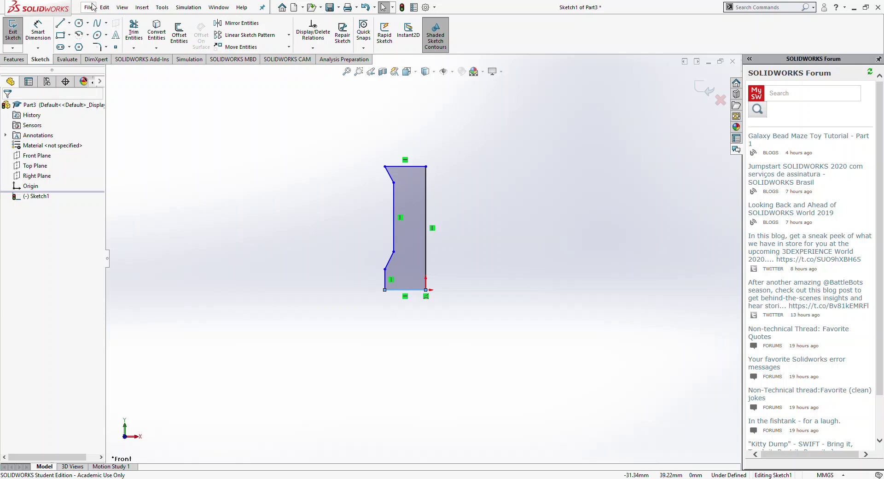
- Start a Revolved Boss/Base of the profile with its bottom horizontal line as the axis of revolution
{"action": "left_click", "coordinate": [13, 60]}
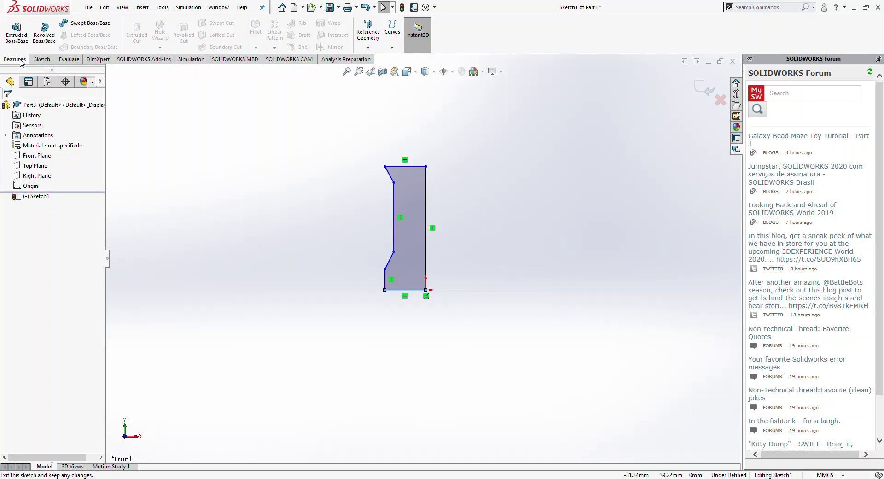
{"action": "left_click", "coordinate": [36, 41]}
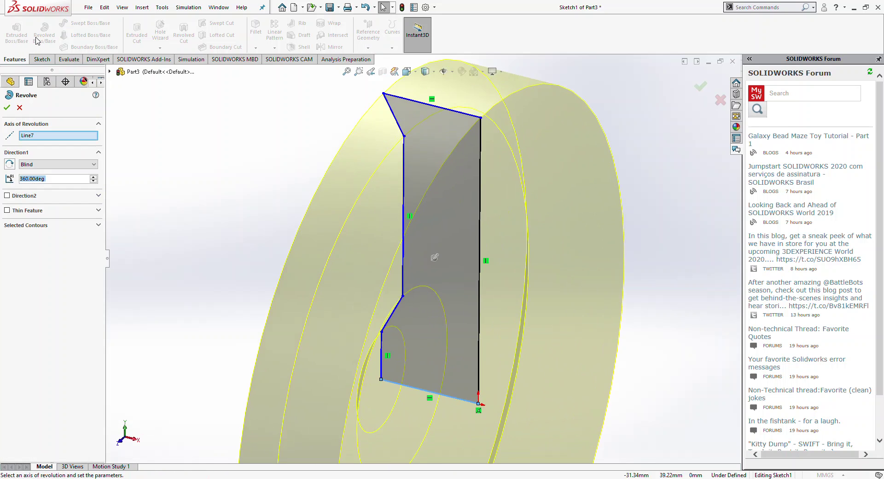
{"action": "scroll", "coordinate": [334, 178], "scroll_direction": "up", "scroll_amount": 6}
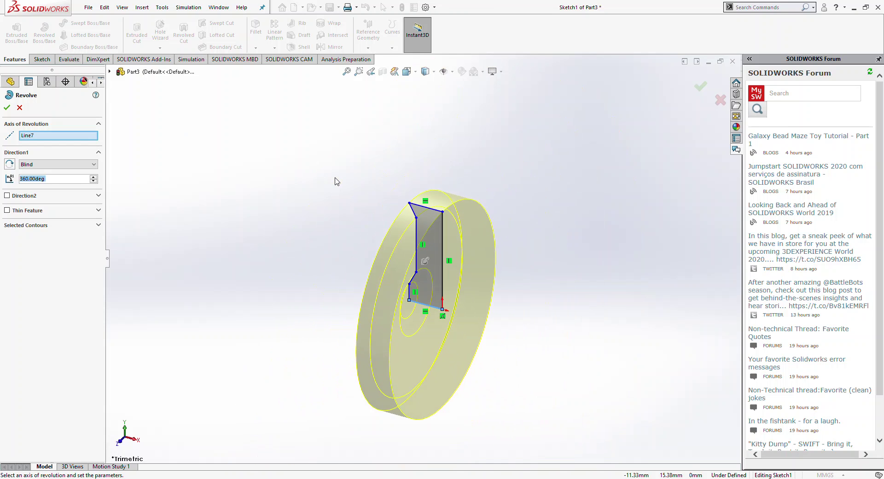
{"action": "middle_click_drag", "start_coordinate": [334, 178], "coordinate": [335, 122]}
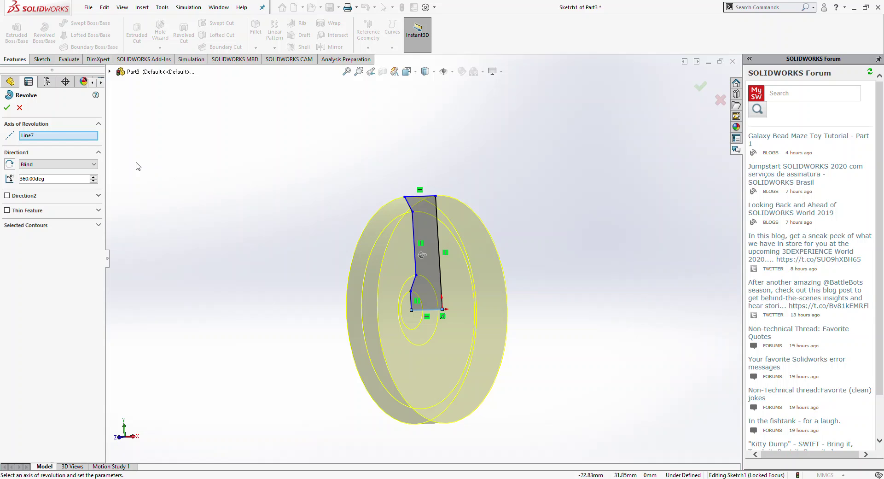
- Reduce the revolve angle gradually to 320 degrees and then set it to 270 degrees
{"action": "left_click", "coordinate": [93, 182]}
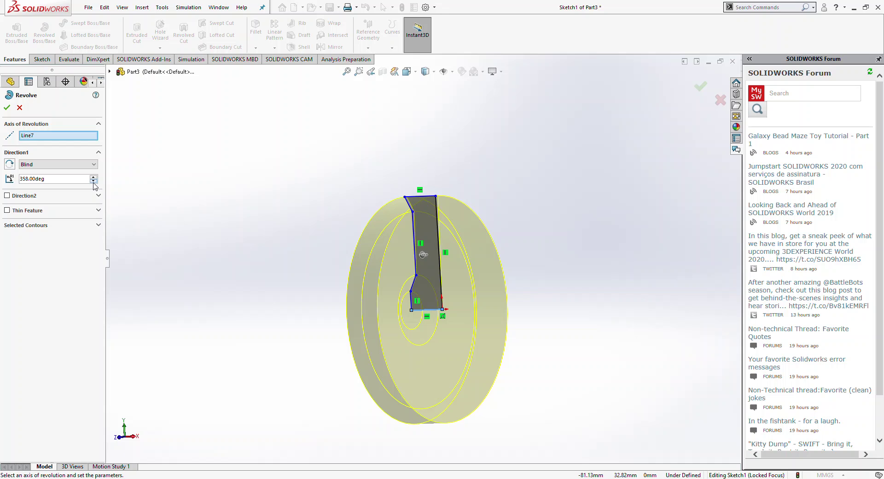
{"action": "middle_click_drag", "start_coordinate": [297, 247], "coordinate": [264, 233]}
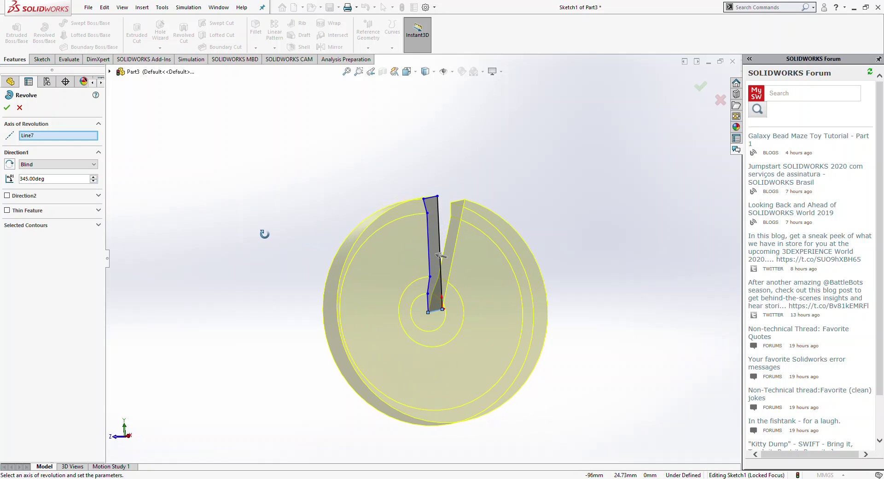
{"action": "left_click", "coordinate": [93, 181]}
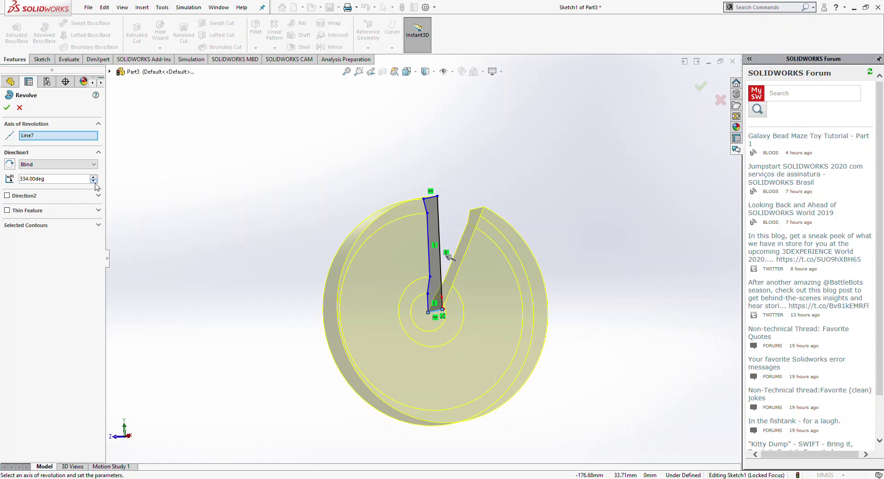
{"action": "left_click", "coordinate": [94, 181]}
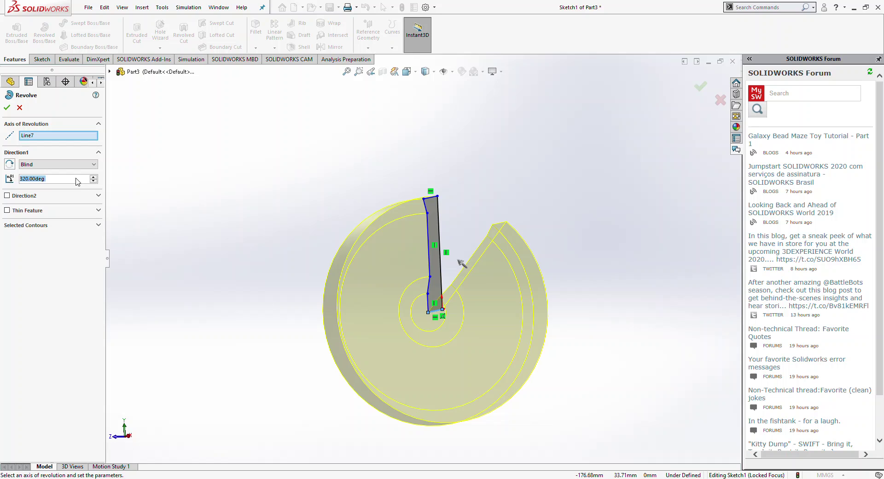
{"action": "type", "text": "270"}
{"action": "key", "text": "Return"}
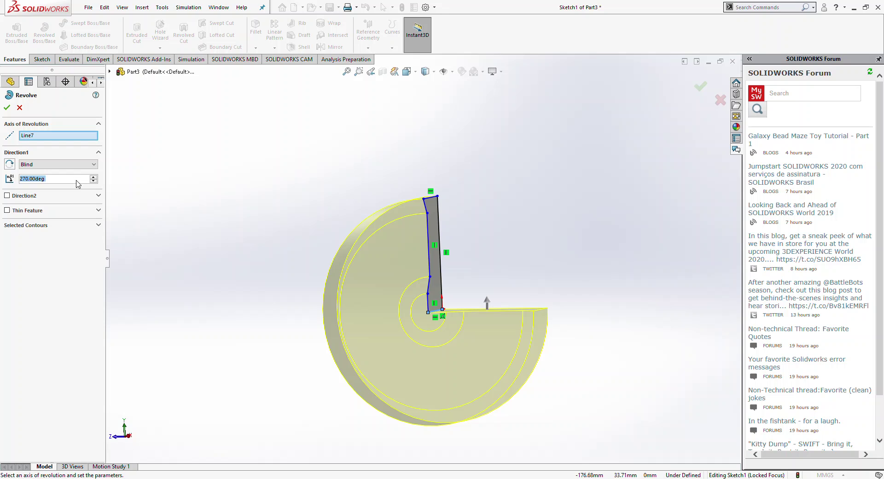
{"action": "mouse_move", "coordinate": [396, 350]}
{"action": "middle_mouse_down"}
{"action": "mouse_move", "coordinate": [408, 348]}
{"action": "mouse_move", "coordinate": [357, 295]}
{"action": "mouse_move", "coordinate": [376, 319]}
{"action": "middle_mouse_up"}
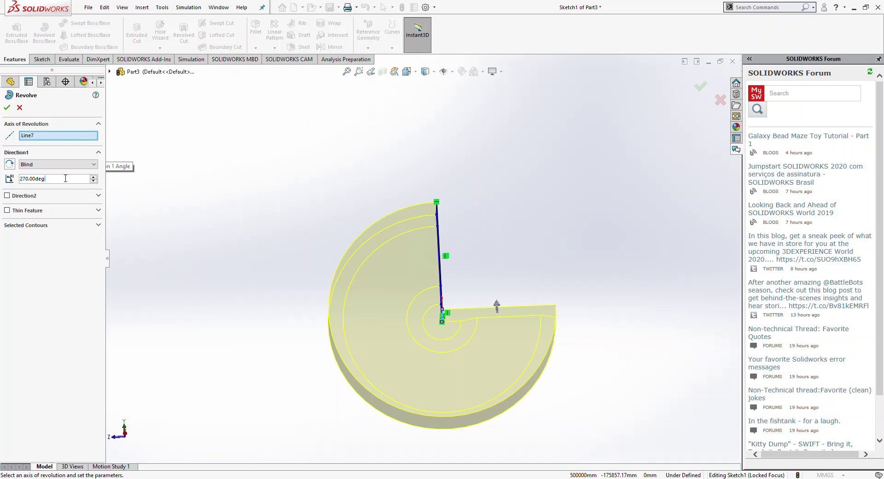
- Set the revolve angle to 360 degrees for a full turn
{"action": "left_click_drag", "start_coordinate": [86, 182], "coordinate": [7, 178]}
{"action": "type", "text": "360"}
{"action": "key", "text": "Return"}
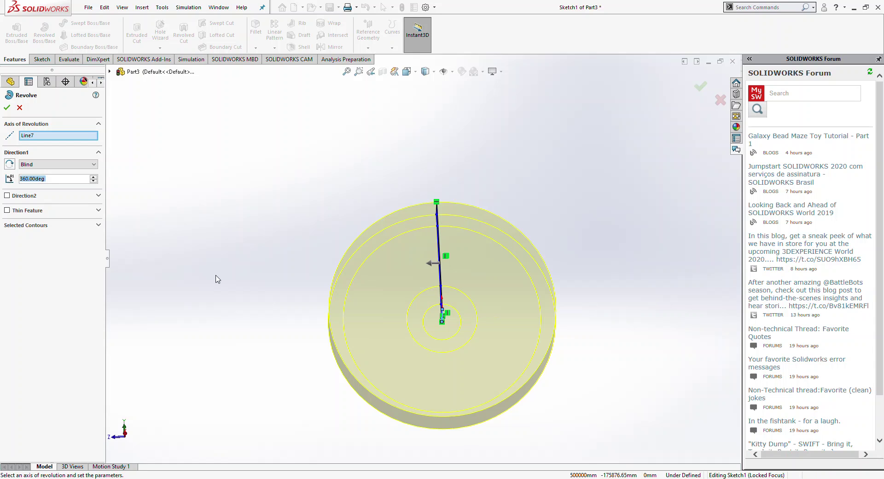
{"action": "mouse_move", "coordinate": [352, 355]}
{"action": "middle_mouse_down"}
{"action": "mouse_move", "coordinate": [309, 353]}
{"action": "mouse_move", "coordinate": [290, 363]}
{"action": "mouse_move", "coordinate": [302, 336]}
{"action": "mouse_move", "coordinate": [279, 415]}
{"action": "mouse_move", "coordinate": [264, 374]}
{"action": "middle_mouse_up"}
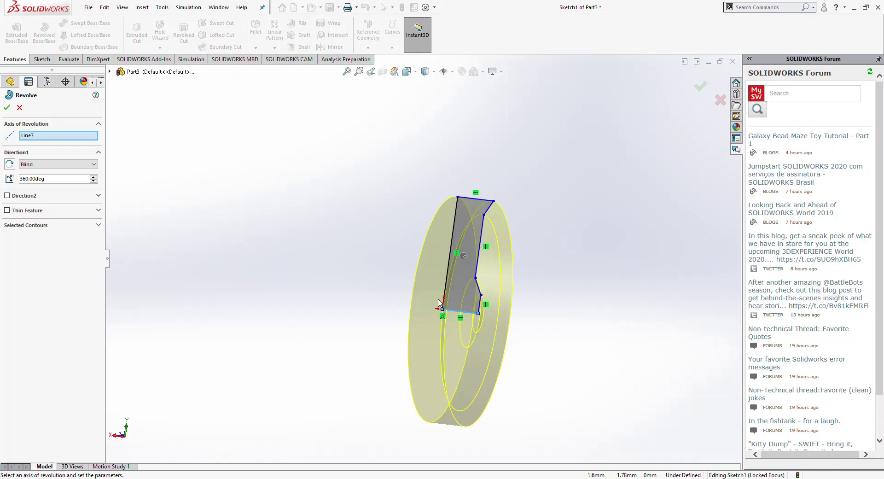
- Try the profile's long straight edge and the recessed side's lines as the axis of revolution
{"action": "left_click", "coordinate": [36, 137]}
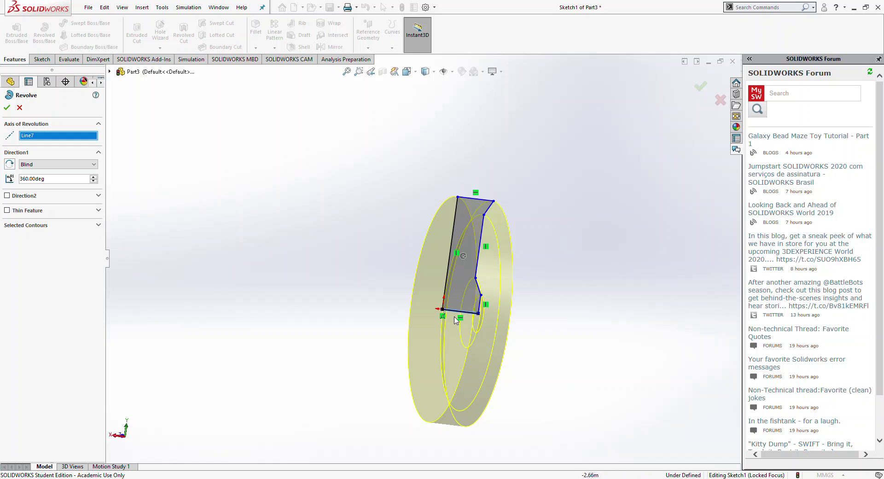
{"action": "left_click", "coordinate": [445, 292]}
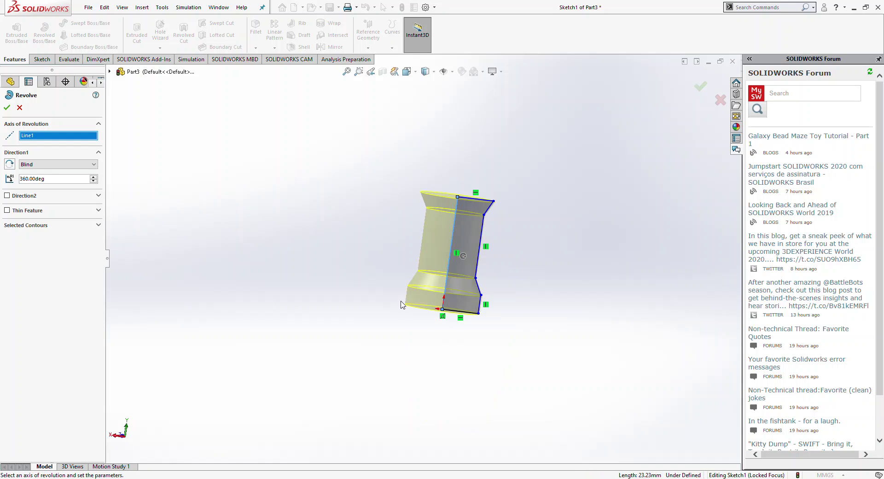
{"action": "mouse_move", "coordinate": [400, 303]}
{"action": "middle_mouse_down"}
{"action": "mouse_move", "coordinate": [402, 348]}
{"action": "mouse_move", "coordinate": [389, 359]}
{"action": "mouse_move", "coordinate": [385, 302]}
{"action": "middle_mouse_up"}
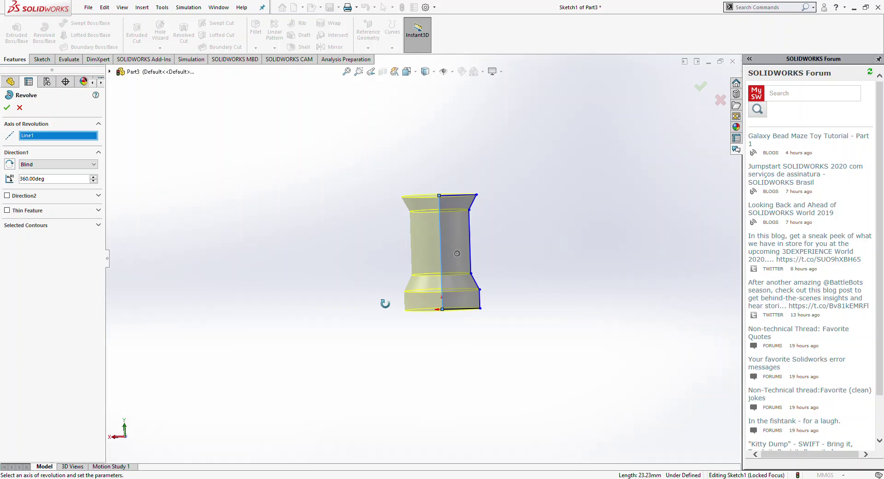
{"action": "left_click", "coordinate": [472, 248]}
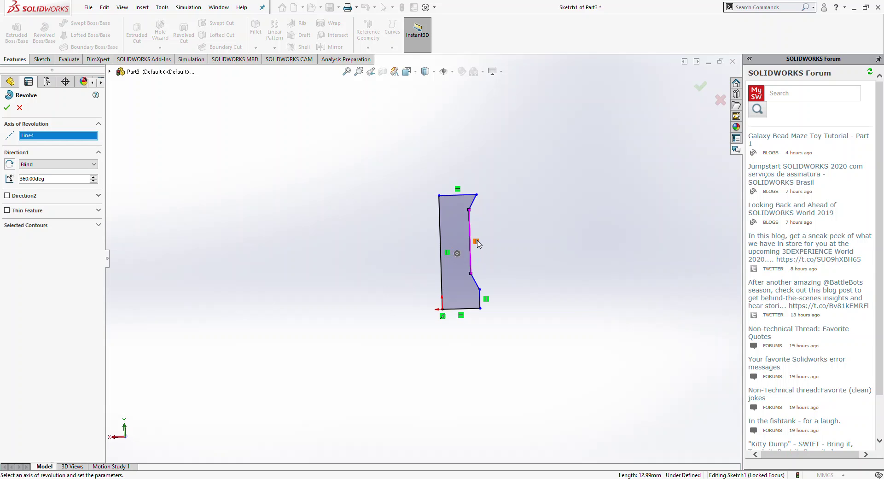
{"action": "left_click", "coordinate": [473, 204]}
{"action": "left_click", "coordinate": [439, 243]}
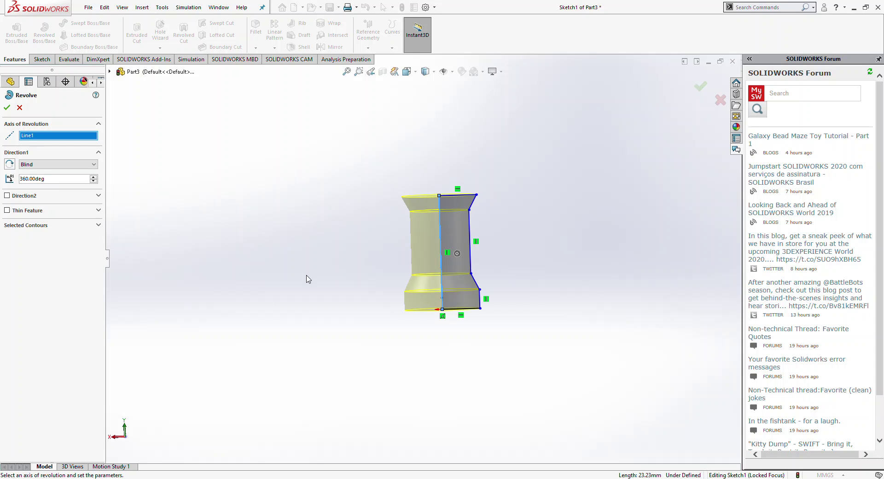
- Set the profile's bottom horizontal line as the axis of revolution and complete the 360-degree revolve
{"action": "left_click", "coordinate": [463, 313]}
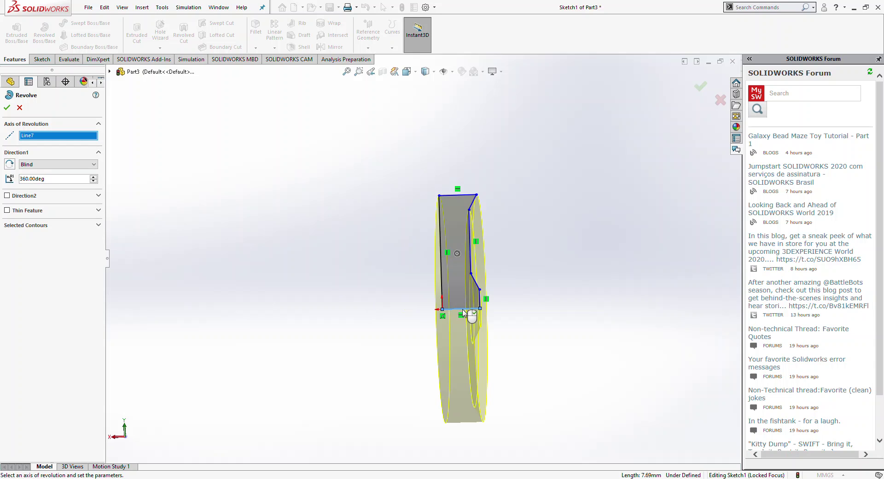
{"action": "mouse_move", "coordinate": [398, 304]}
{"action": "middle_mouse_down"}
{"action": "mouse_move", "coordinate": [413, 282]}
{"action": "mouse_move", "coordinate": [363, 316]}
{"action": "mouse_move", "coordinate": [399, 321]}
{"action": "mouse_move", "coordinate": [294, 312]}
{"action": "middle_mouse_up"}
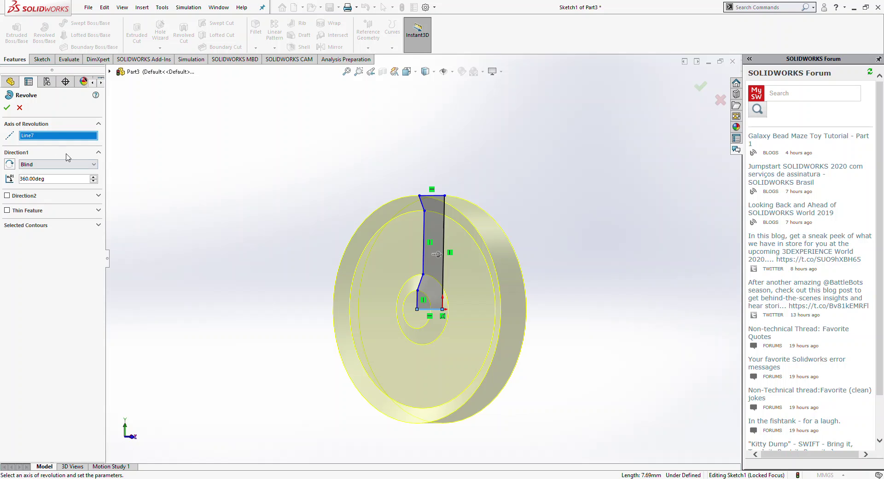
{"action": "left_click", "coordinate": [7, 109]}
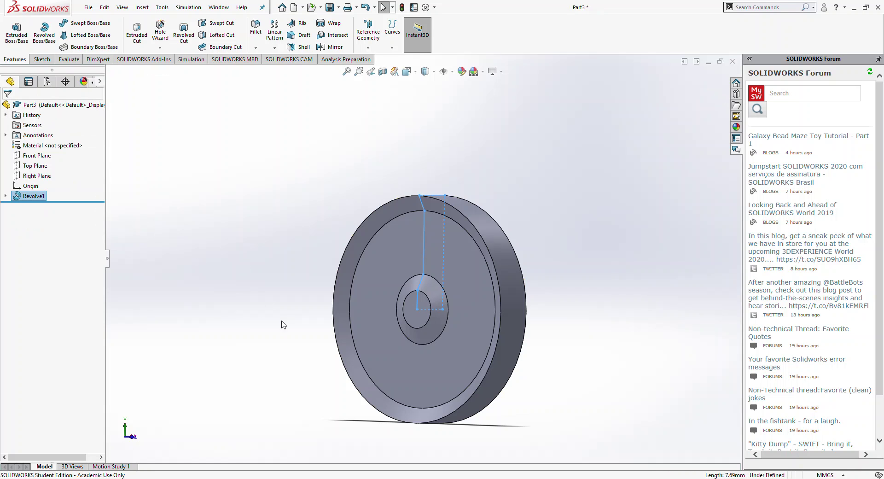
{"action": "mouse_move", "coordinate": [277, 322]}
{"action": "middle_mouse_down"}
{"action": "mouse_move", "coordinate": [266, 308]}
{"action": "mouse_move", "coordinate": [256, 314]}
{"action": "mouse_move", "coordinate": [275, 323]}
{"action": "mouse_move", "coordinate": [262, 321]}
{"action": "mouse_move", "coordinate": [310, 317]}
{"action": "mouse_move", "coordinate": [191, 304]}
{"action": "mouse_move", "coordinate": [321, 321]}
{"action": "middle_mouse_up"}
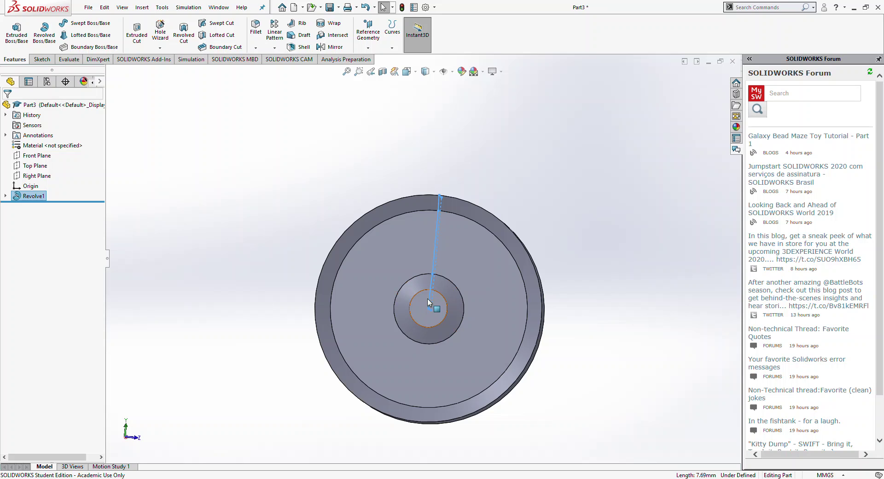
{"action": "middle_click_drag", "start_coordinate": [458, 303], "coordinate": [418, 318]}
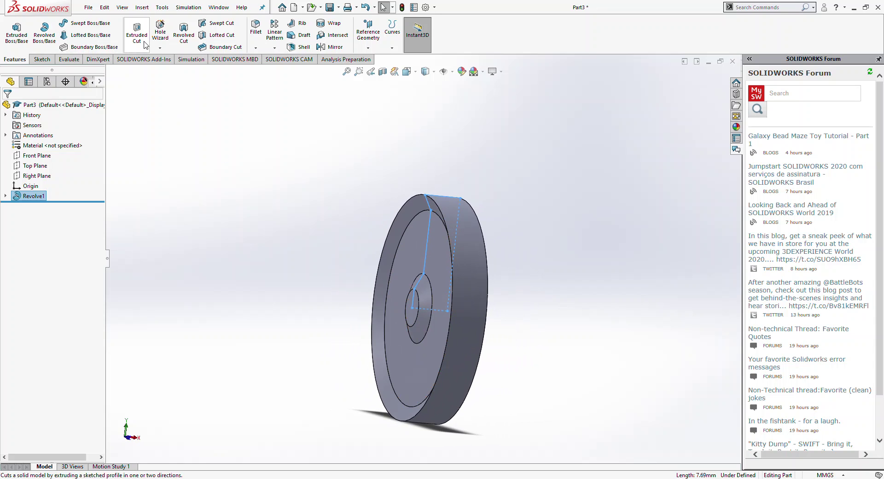
- Try an extruded cut using the sketch contained in the revolve feature
{"action": "left_click", "coordinate": [6, 197]}
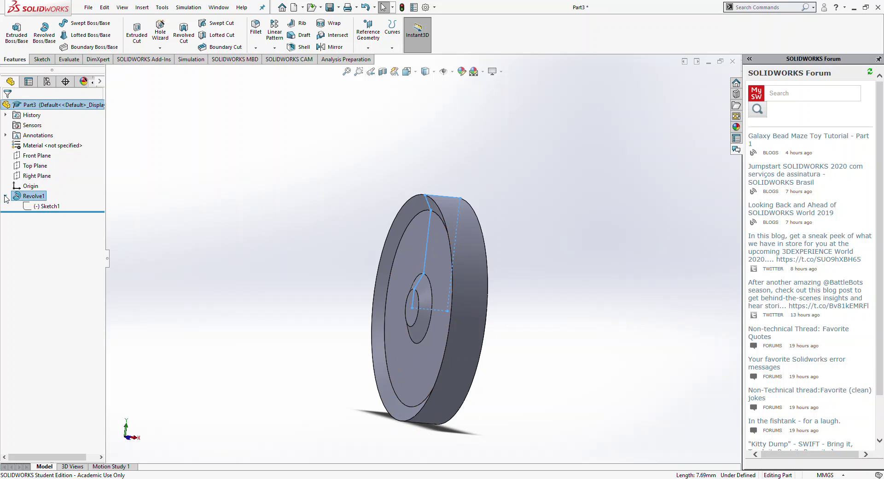
{"action": "left_click", "coordinate": [37, 207]}
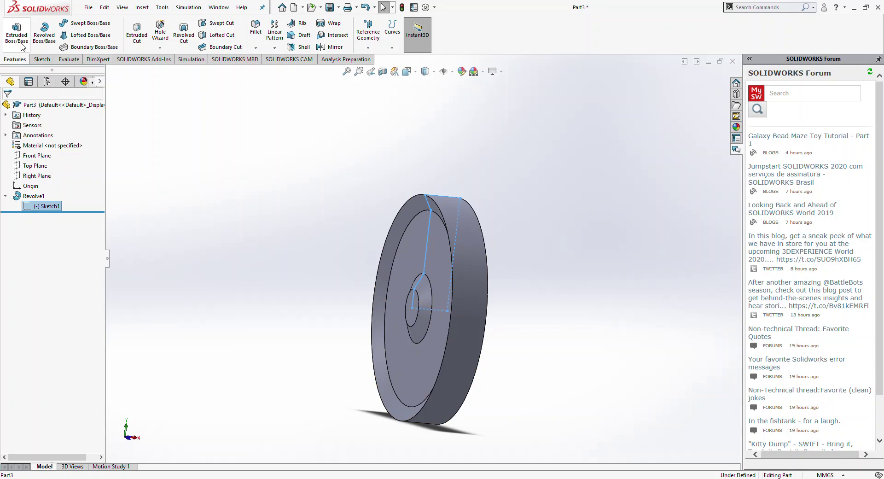
{"action": "left_click", "coordinate": [137, 33]}
{"action": "middle_click_drag", "start_coordinate": [253, 151], "coordinate": [203, 148]}
{"action": "left_click", "coordinate": [19, 107]}
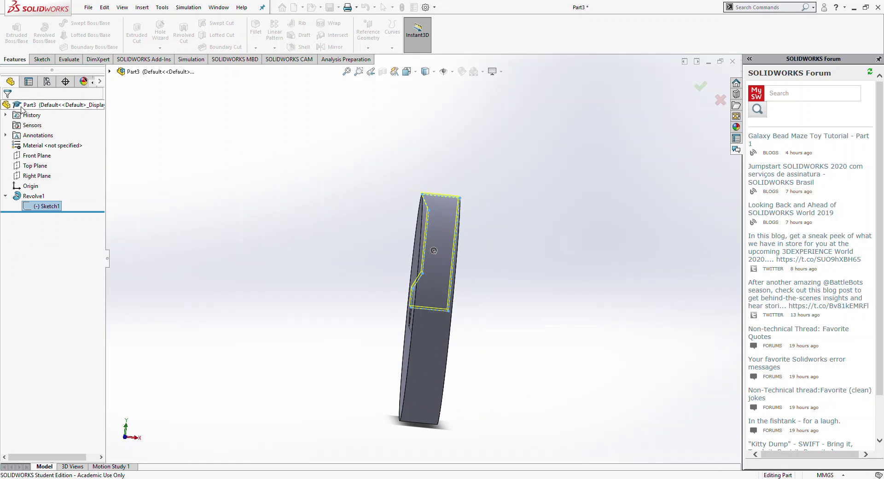
- Make a 90-degree revolved cut in the wheel from Sketch1, using the profile's bottom horizontal line as the axis
{"action": "left_click", "coordinate": [183, 33]}
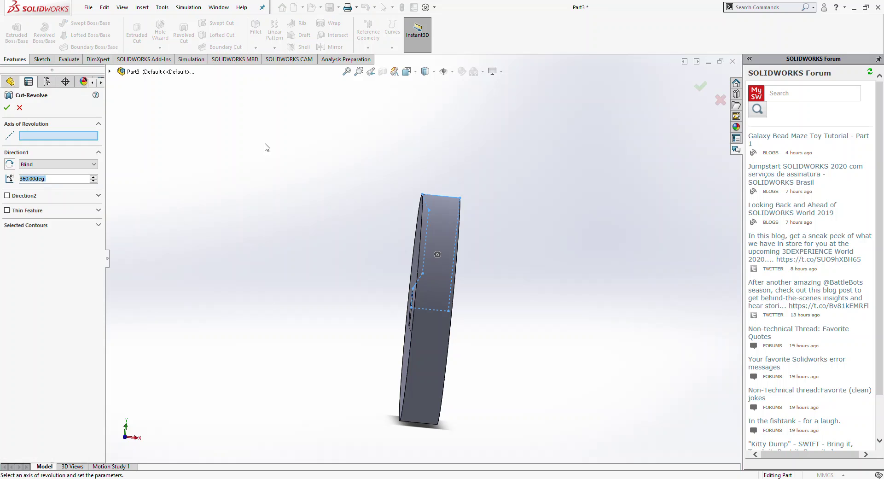
{"action": "middle_click_drag", "start_coordinate": [265, 144], "coordinate": [311, 188]}
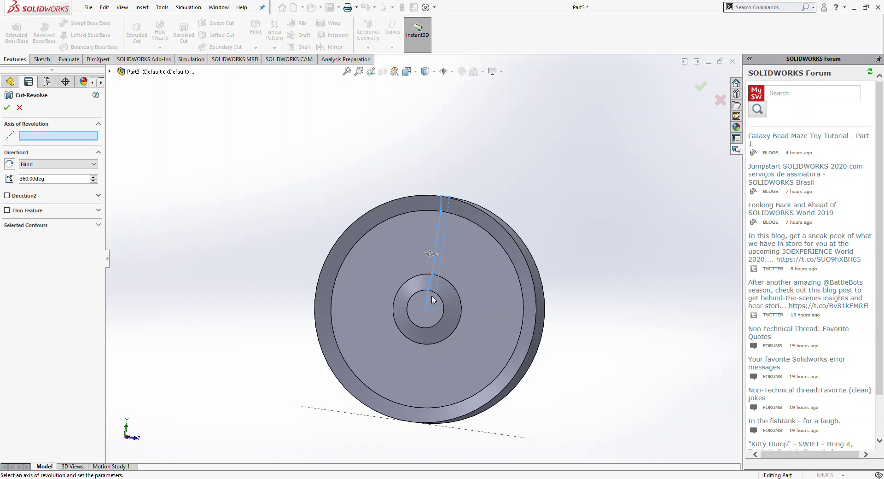
{"action": "left_click", "coordinate": [430, 311]}
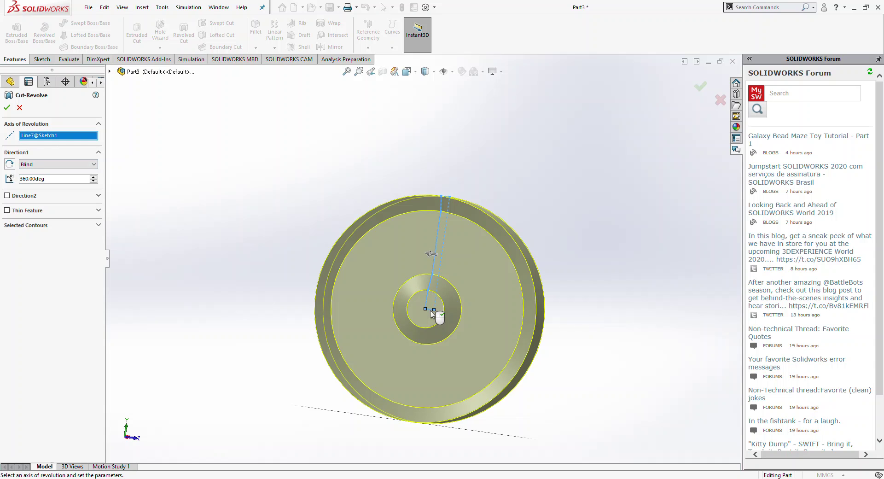
{"action": "double_click", "coordinate": [51, 181]}
{"action": "type", "text": "90"}
{"action": "key", "text": "Return"}
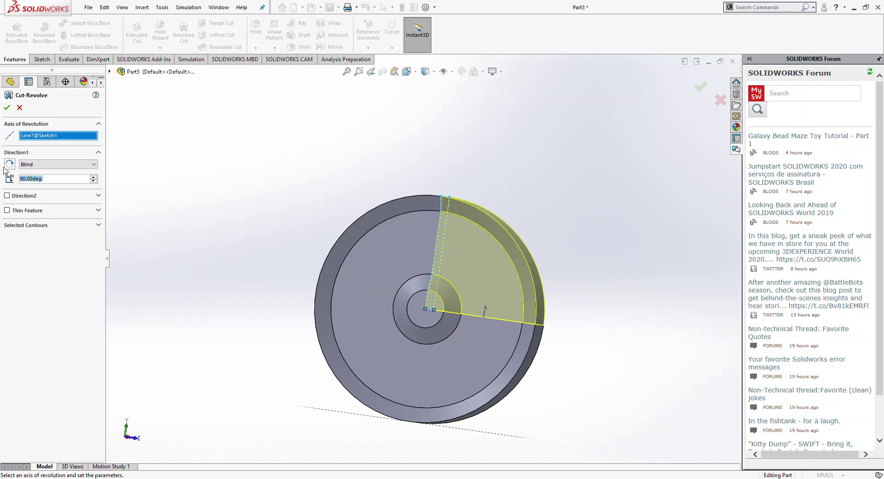
{"action": "middle_click_drag", "start_coordinate": [325, 207], "coordinate": [296, 206]}
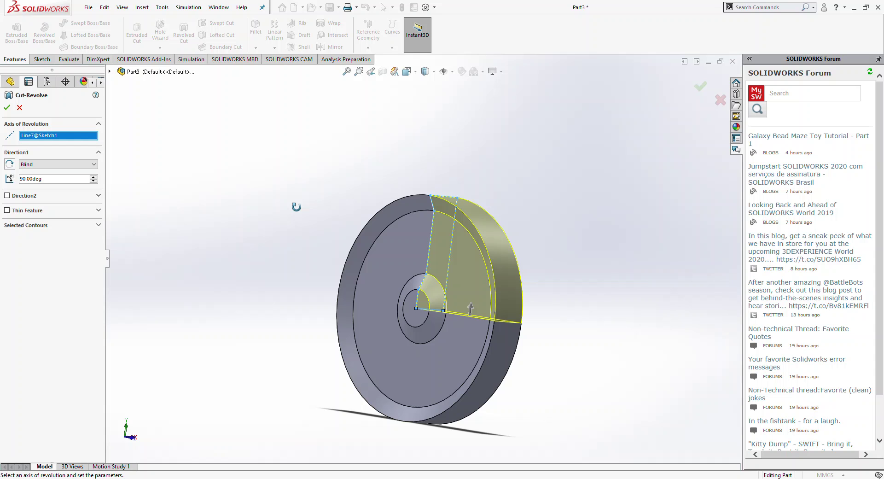
{"action": "middle_click_drag", "start_coordinate": [296, 207], "coordinate": [289, 213]}
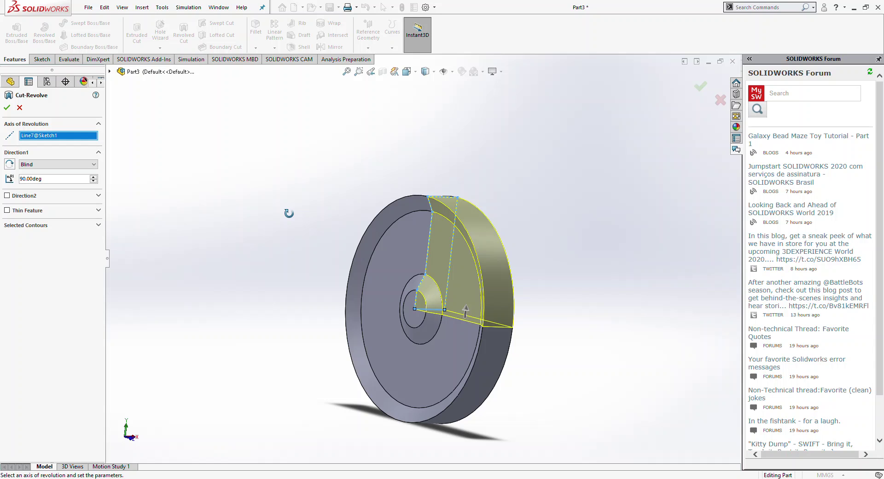
{"action": "left_click", "coordinate": [6, 107]}
{"action": "middle_click_drag", "start_coordinate": [224, 201], "coordinate": [253, 209]}
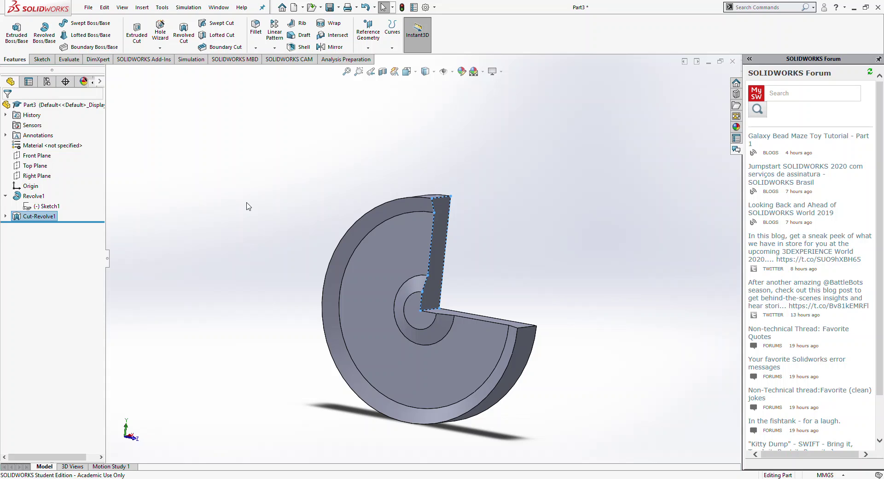
- Undo the revolved cut in the wheel
{"action": "key", "text": "ctrl+z"}
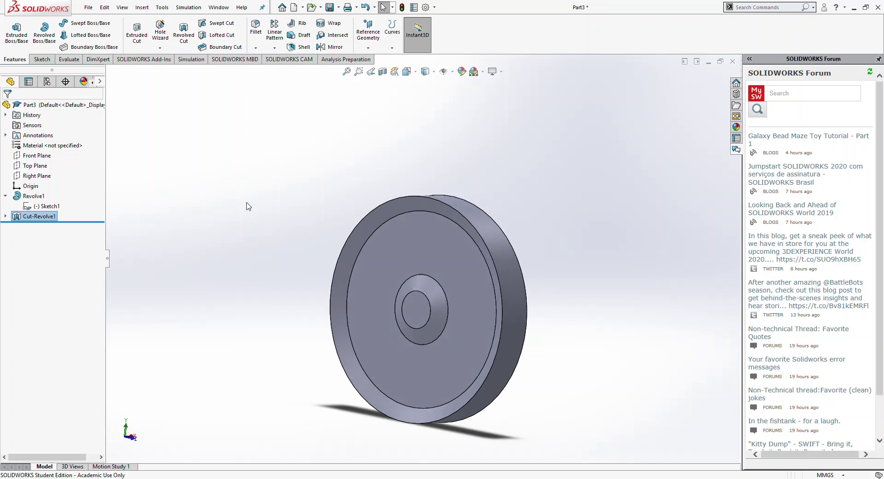
{"action": "middle_click_drag", "start_coordinate": [239, 217], "coordinate": [294, 251]}
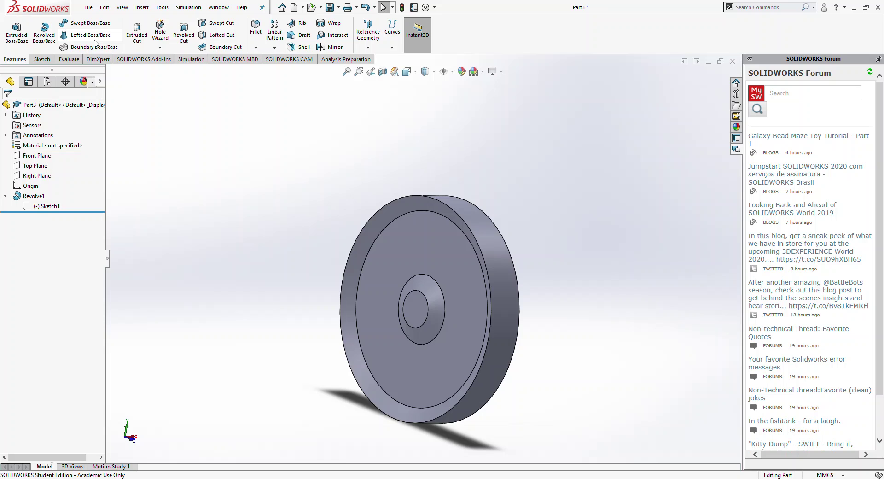